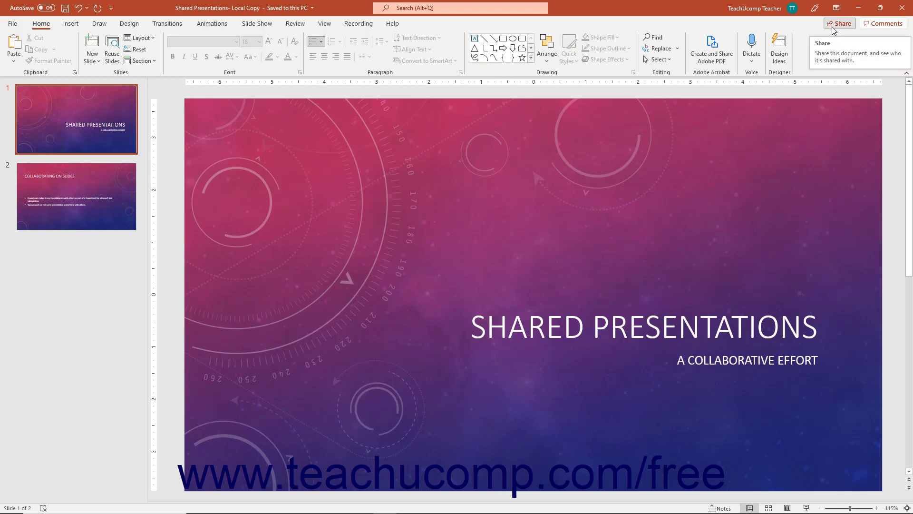
From Share, upload the presentation to the OneDrive - TeachUcomp, Inc. location.
{"action": "left_click", "coordinate": [832, 30]}
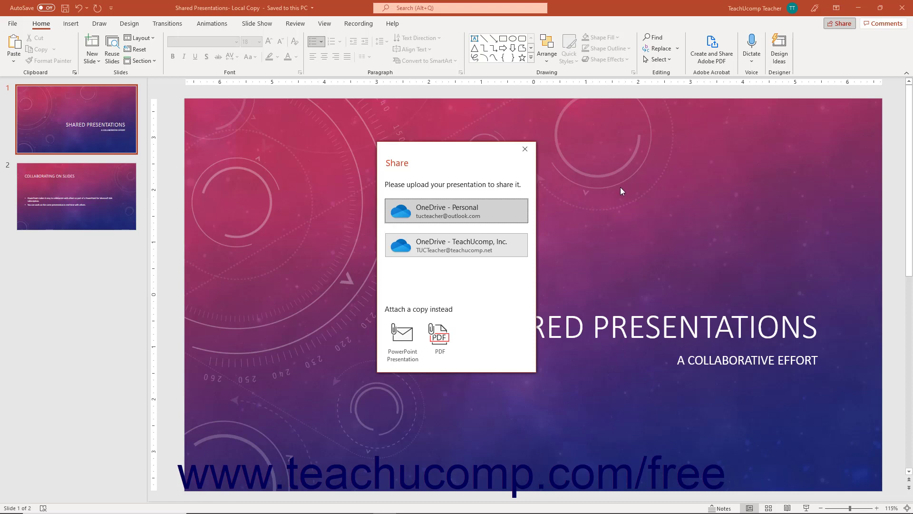
{"action": "left_click", "coordinate": [504, 244]}
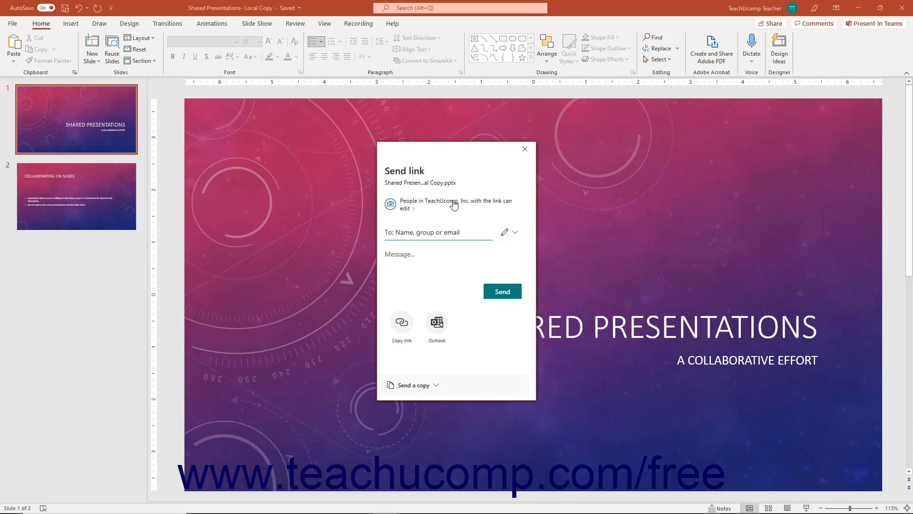
Open Link settings from the Send link dialog's permissions dropdown.
{"action": "left_click", "coordinate": [517, 234]}
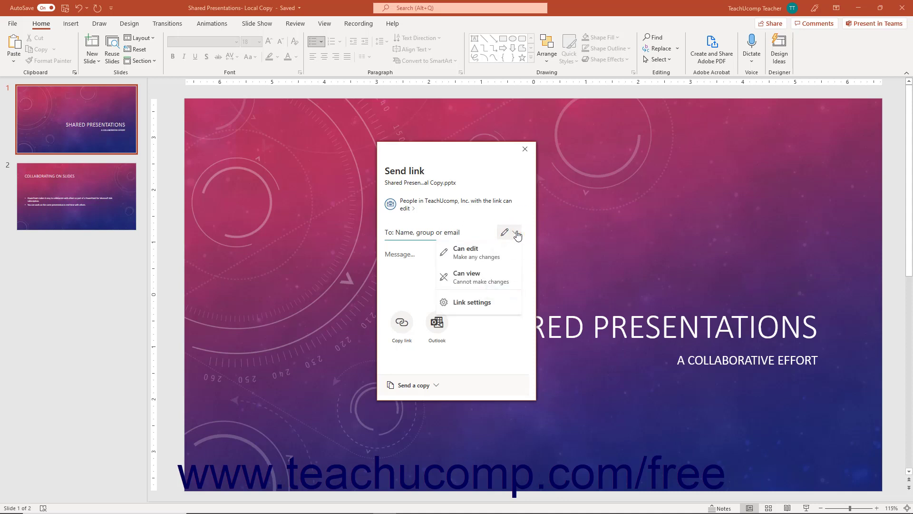
{"action": "left_click", "coordinate": [478, 304]}
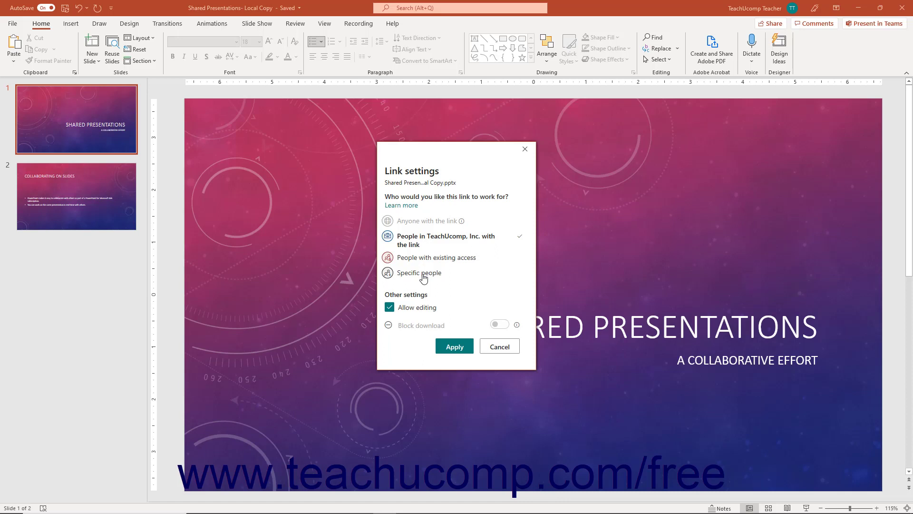
Toggle Allow editing and Block download, re-check Allow editing, and apply the link settings.
{"action": "left_click", "coordinate": [413, 311]}
{"action": "left_click", "coordinate": [509, 326]}
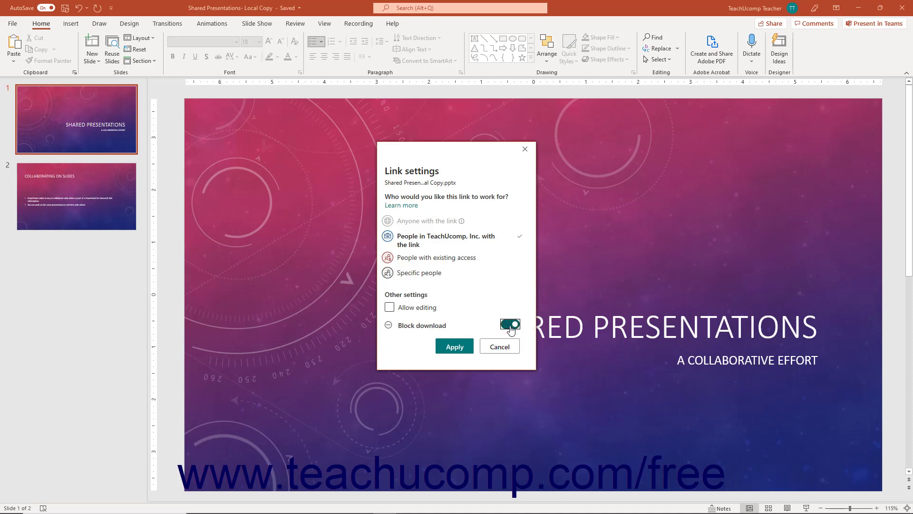
{"action": "left_click", "coordinate": [390, 307]}
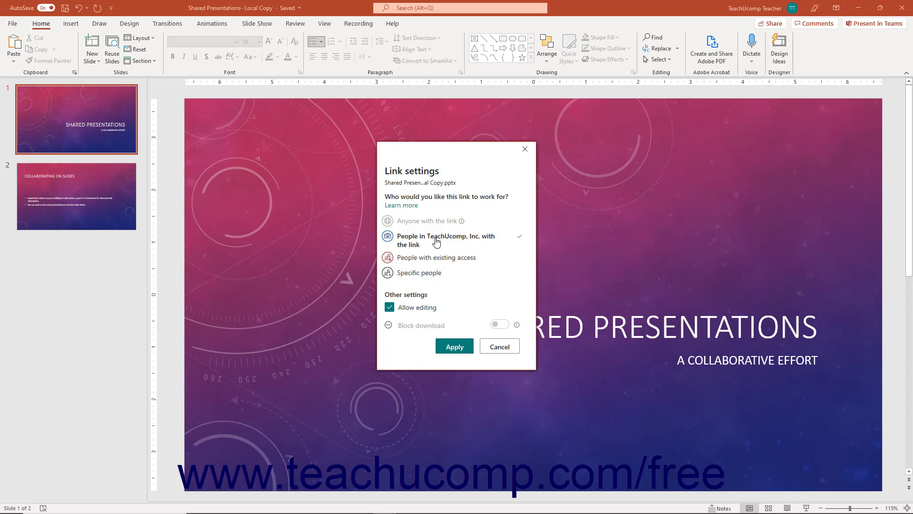
{"action": "left_click", "coordinate": [454, 347]}
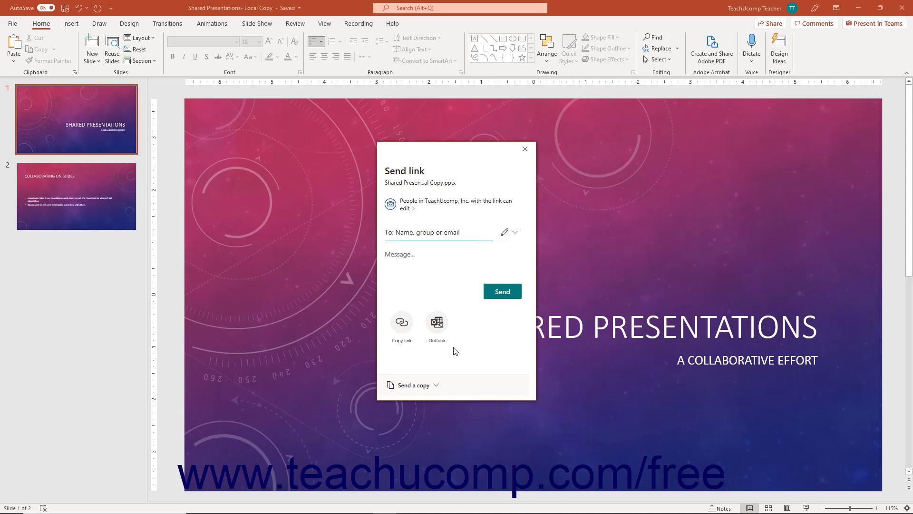
Add the conference planning group and a colleague as link recipients.
{"action": "left_click", "coordinate": [410, 236]}
{"action": "type", "text": "annua"}
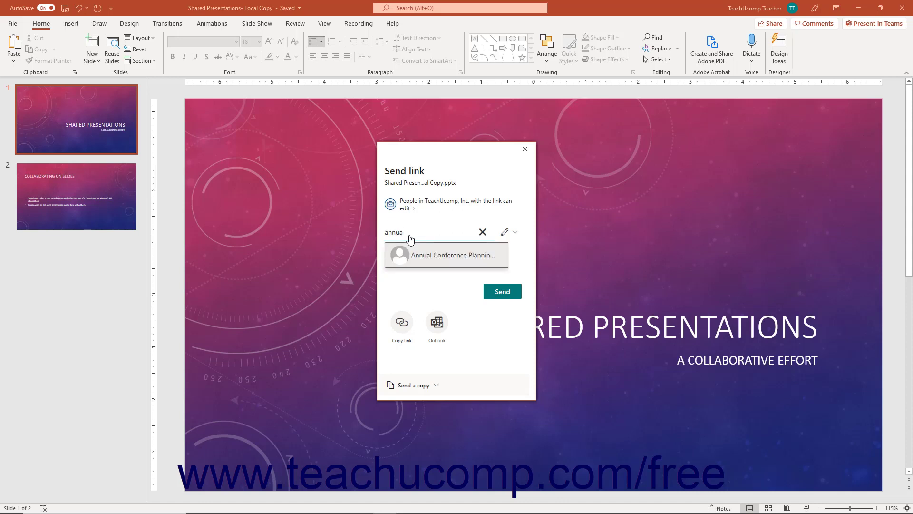
{"action": "left_click", "coordinate": [416, 256]}
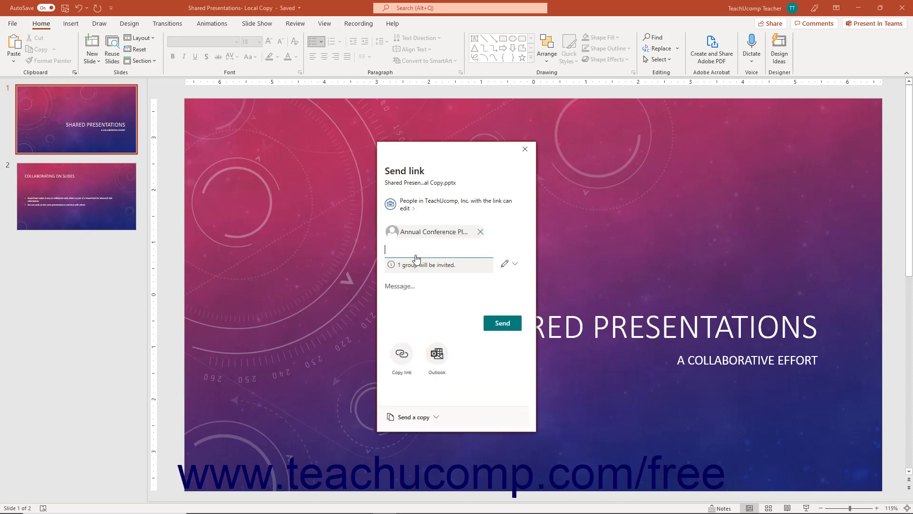
{"action": "type", "text": "Joe"}
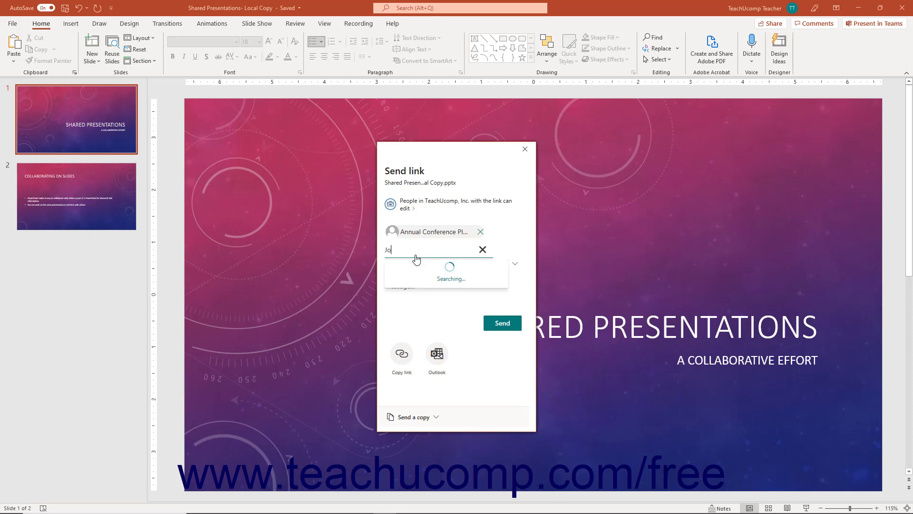
{"action": "left_click", "coordinate": [415, 276]}
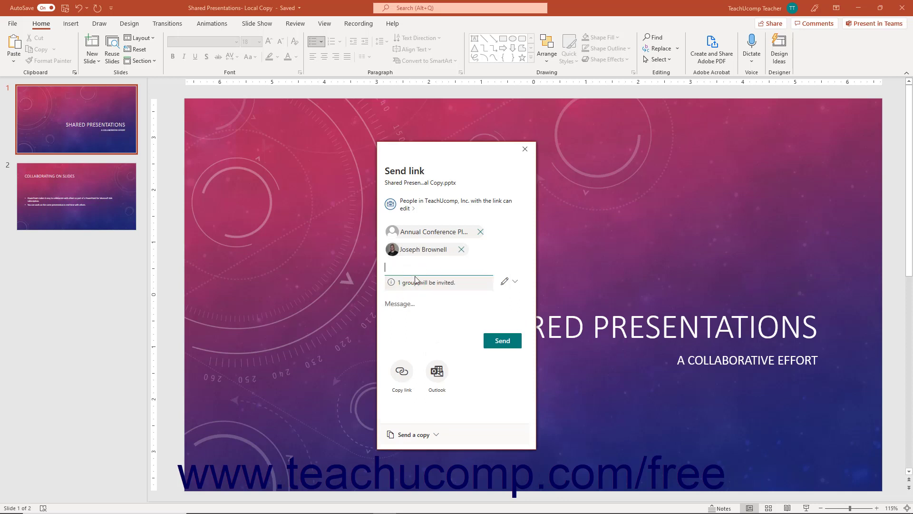
Add the message 'Please help with any ideas on this presentation!' and send the link.
{"action": "left_click", "coordinate": [408, 305]}
{"action": "type", "text": "Please help with any ideas on this presentation!"}
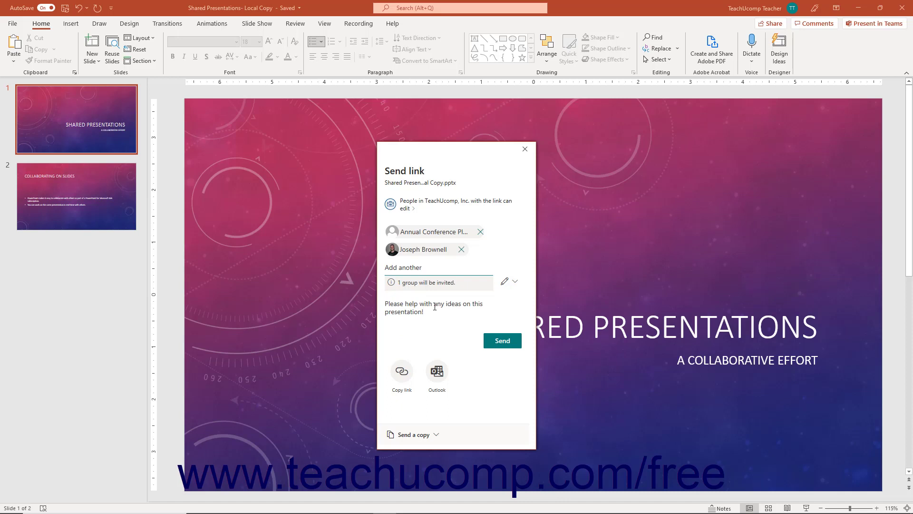
{"action": "left_click", "coordinate": [494, 343]}
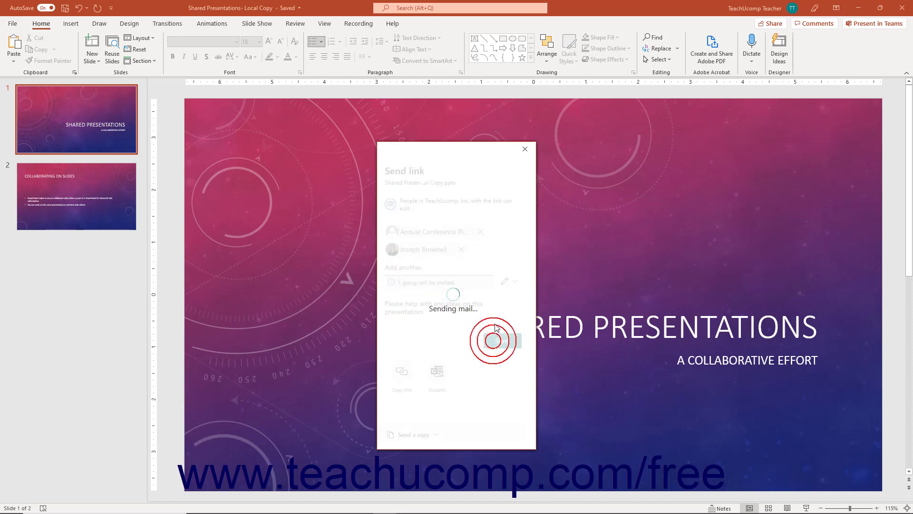
Dismiss the Link sent confirmation and bring up the Send link dialog again.
{"action": "left_click", "coordinate": [525, 149]}
{"action": "left_click", "coordinate": [770, 24]}
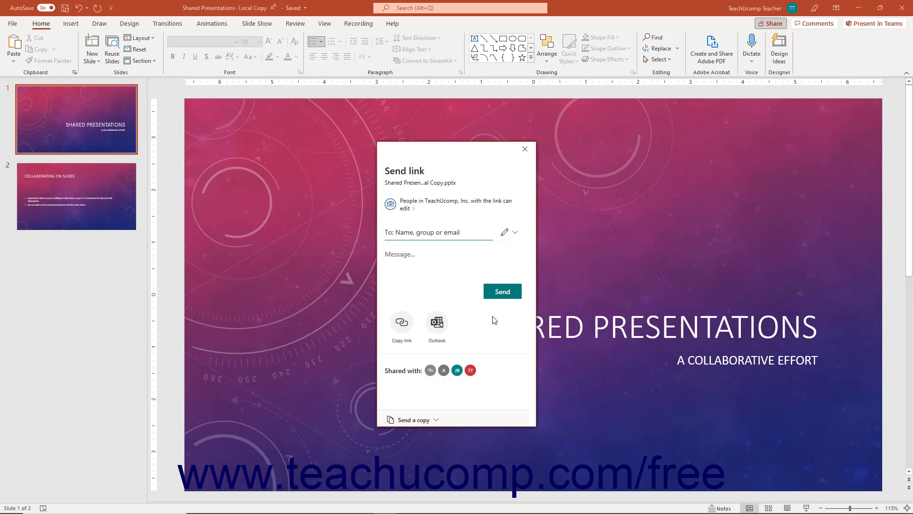
Copy the presentation's sharing link and close the Link copied panel.
{"action": "left_click", "coordinate": [402, 332]}
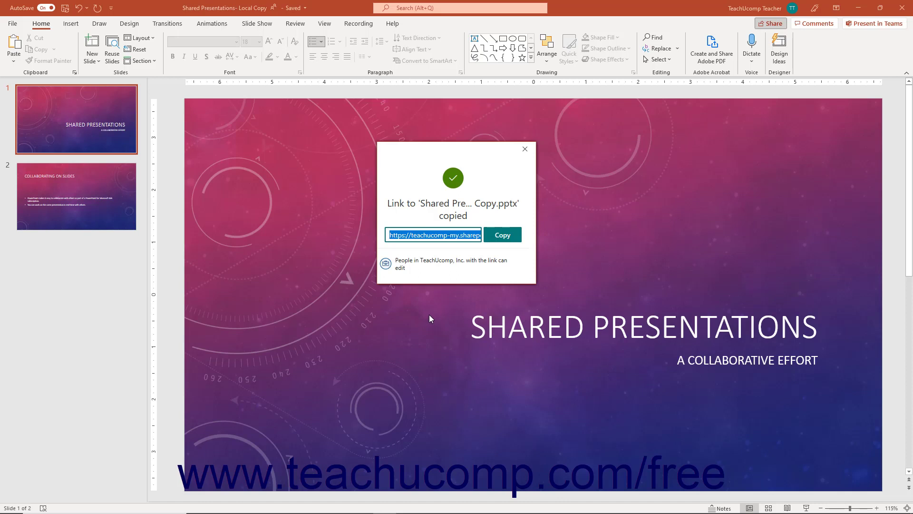
{"action": "left_click", "coordinate": [506, 237]}
{"action": "left_click", "coordinate": [526, 150]}
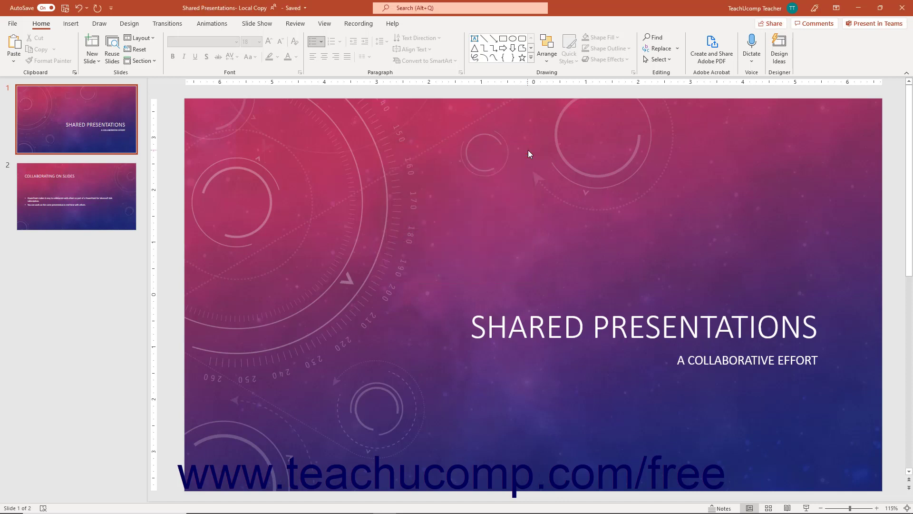
Create an Outlook email with the sharing link from the Send link dialog, then close it.
{"action": "left_click", "coordinate": [766, 23]}
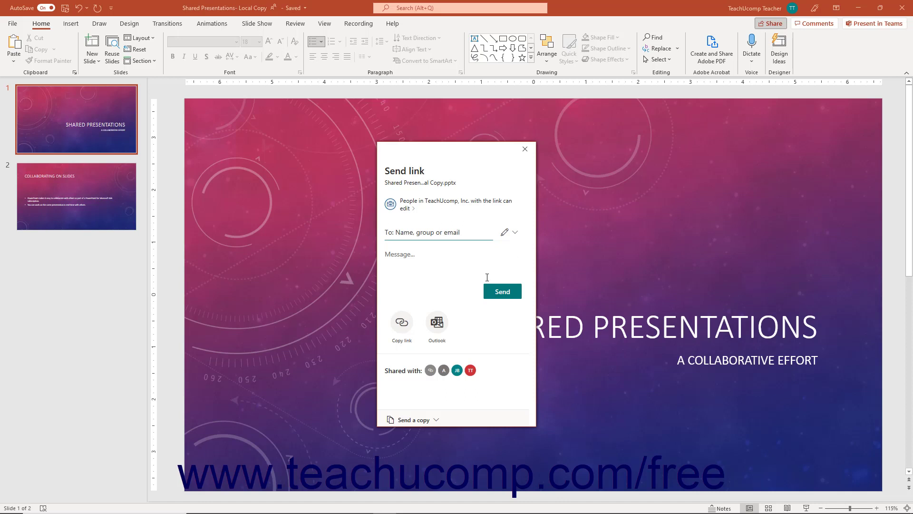
{"action": "left_click", "coordinate": [441, 326]}
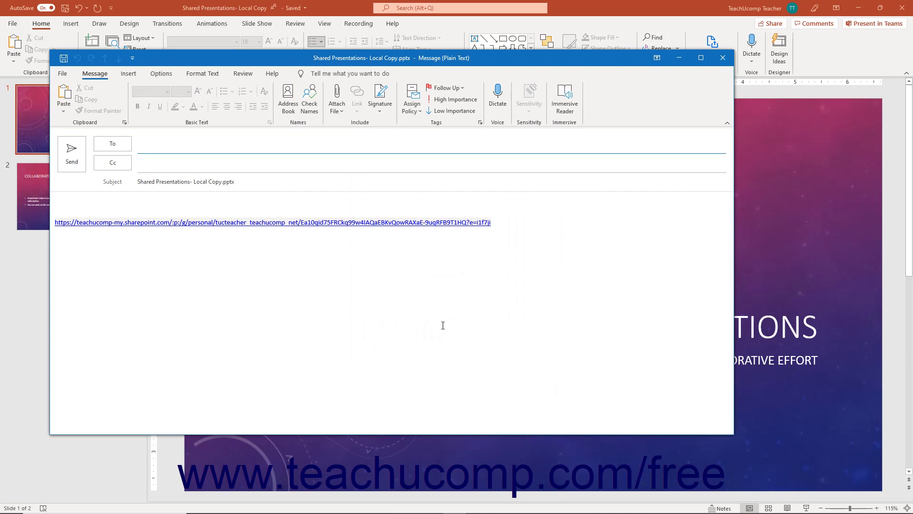
{"action": "left_click", "coordinate": [722, 59]}
Discard the link draft, send a PDF copy via an Outlook message, then close it.
{"action": "left_click", "coordinate": [461, 290]}
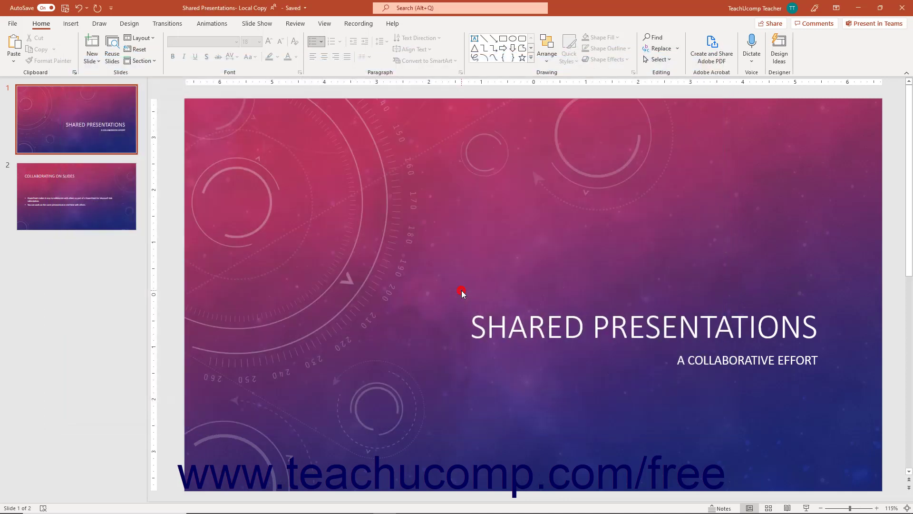
{"action": "left_click", "coordinate": [775, 24]}
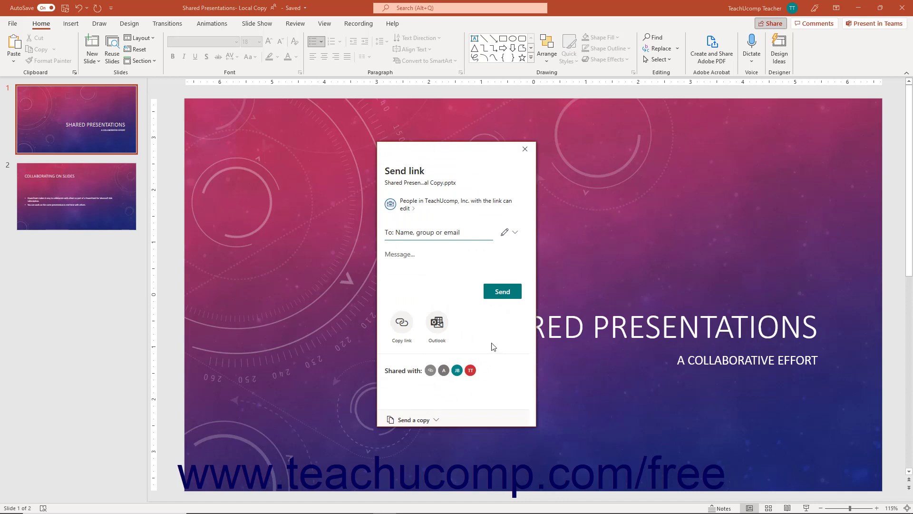
{"action": "left_click", "coordinate": [430, 421]}
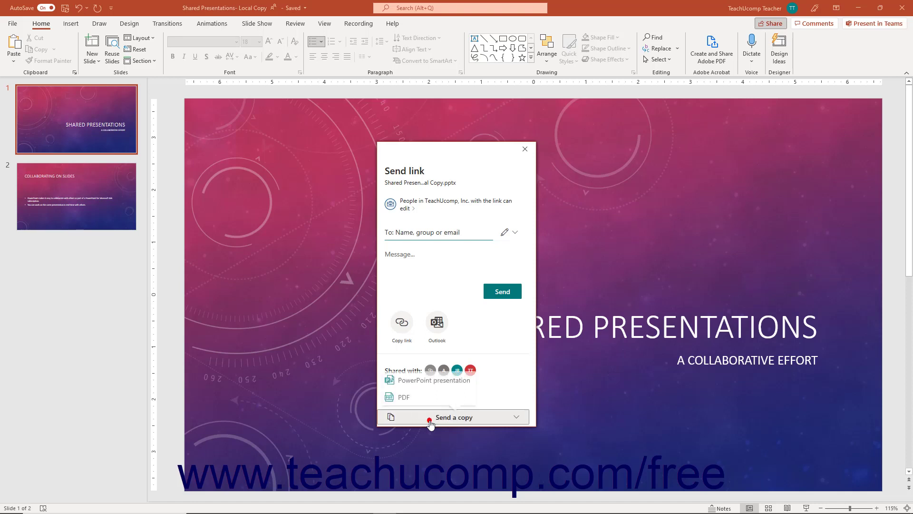
{"action": "left_click", "coordinate": [435, 397]}
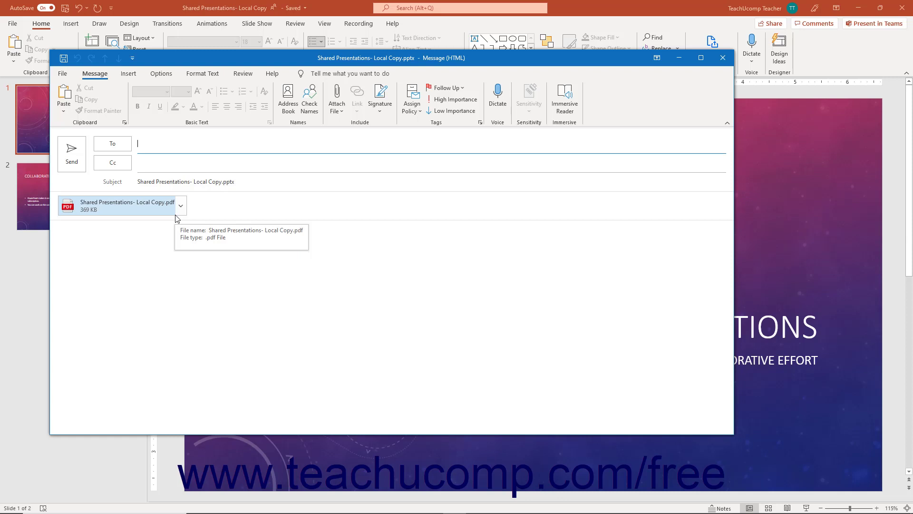
{"action": "left_click", "coordinate": [721, 58]}
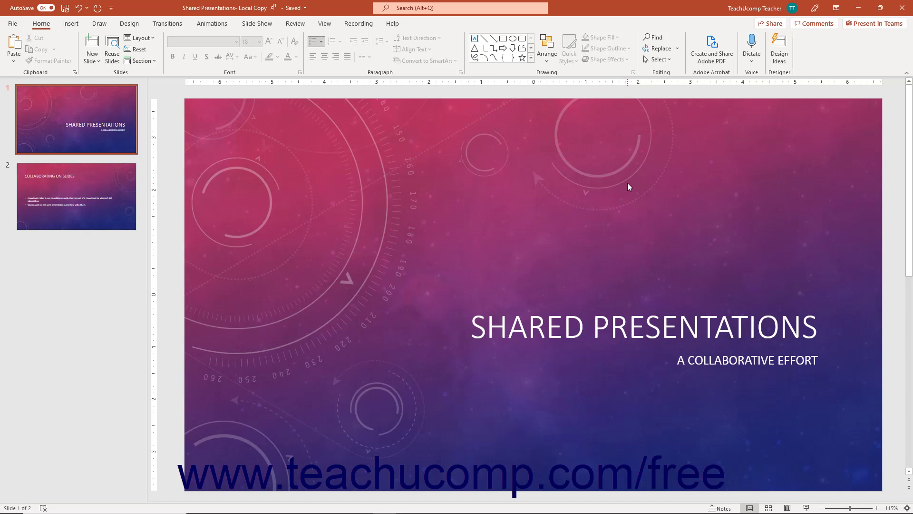
{"action": "left_click", "coordinate": [770, 23]}
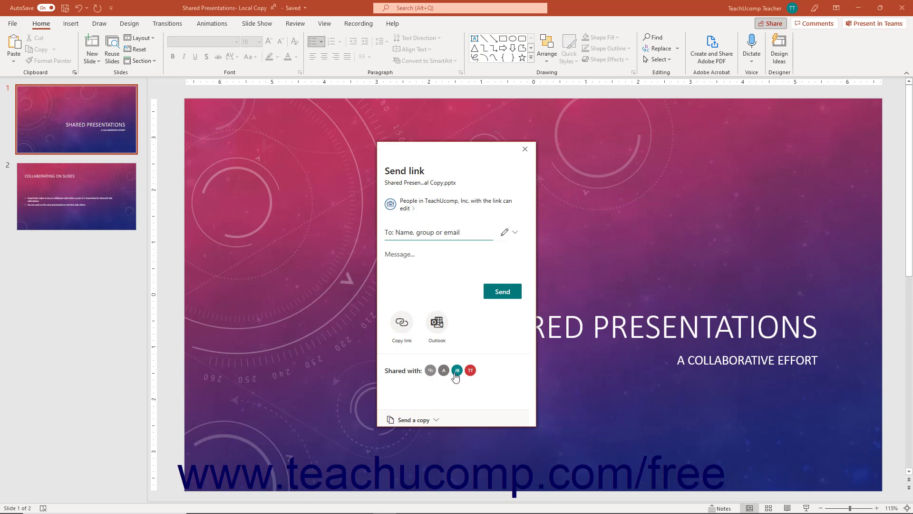
In Manage access, remove and confirm deleting the edit link, then close the Send link dialog.
{"action": "mouse_move", "coordinate": [455, 376]}
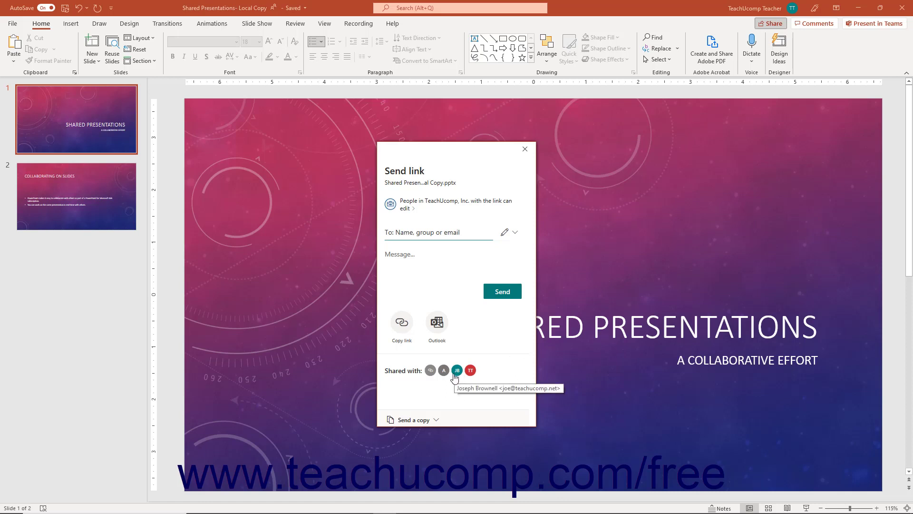
{"action": "left_click", "coordinate": [455, 372]}
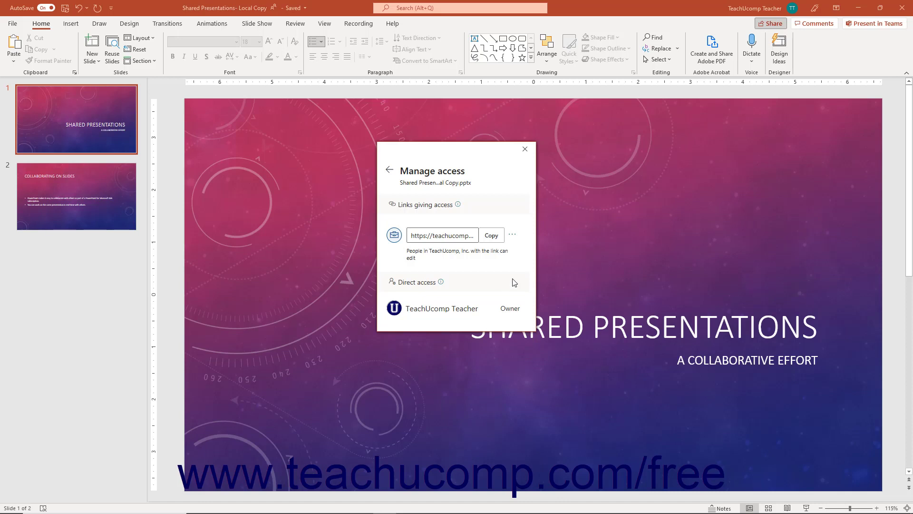
{"action": "left_click", "coordinate": [514, 237]}
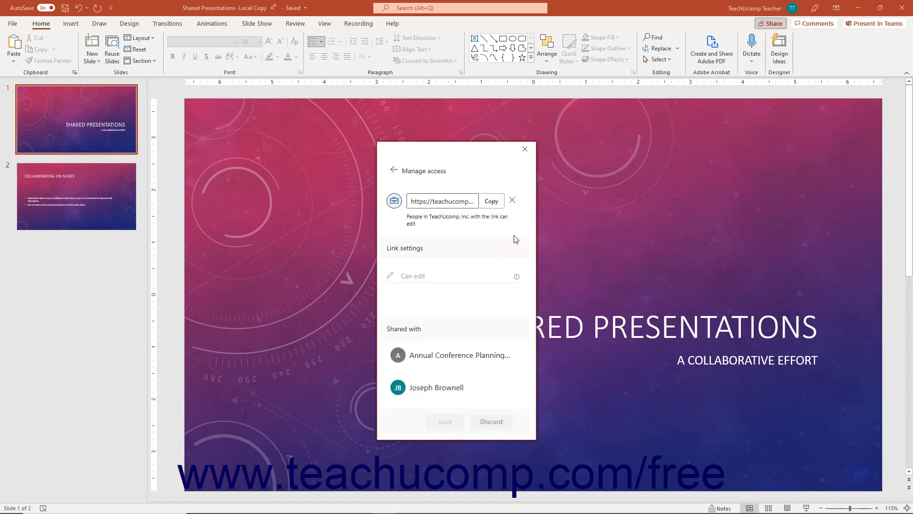
{"action": "left_click", "coordinate": [514, 204]}
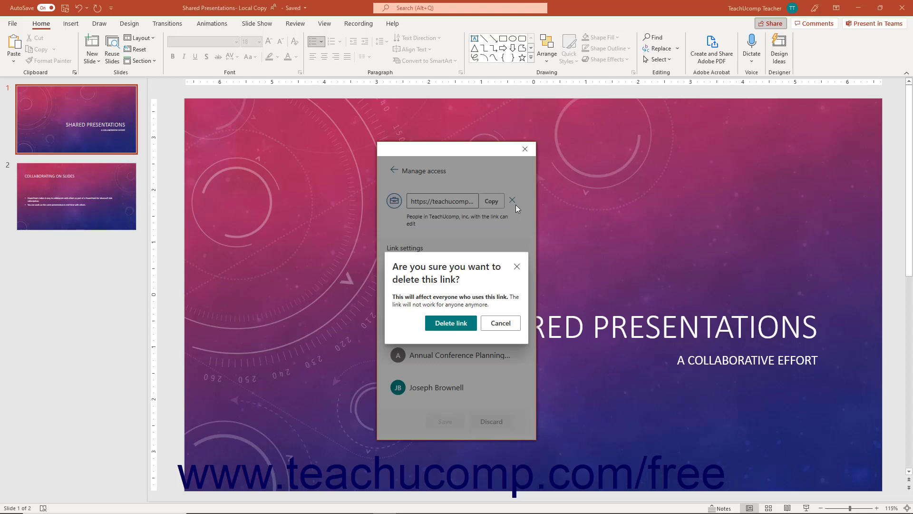
{"action": "left_click", "coordinate": [459, 322]}
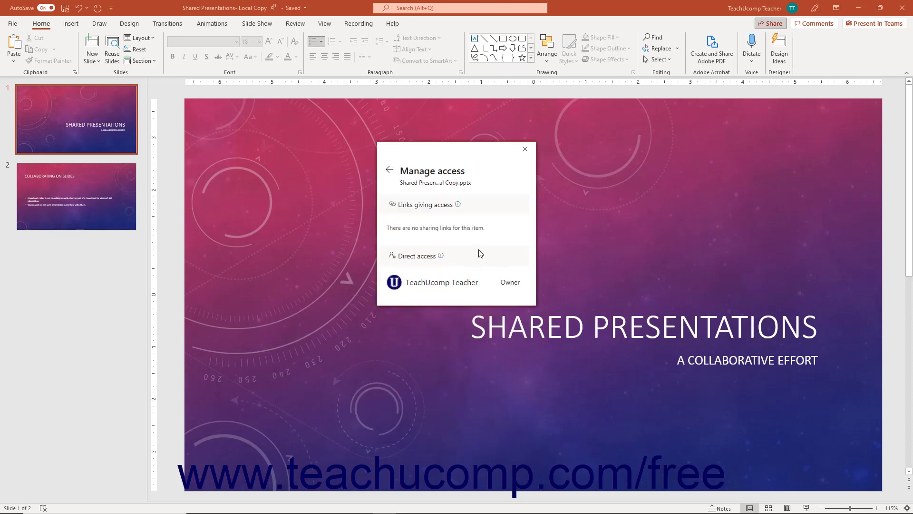
{"action": "left_click", "coordinate": [389, 171]}
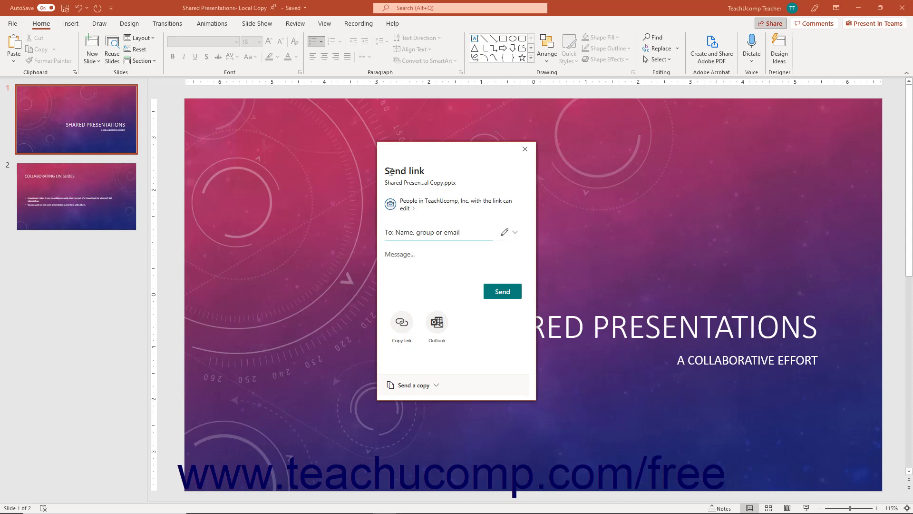
{"action": "left_click", "coordinate": [525, 150]}
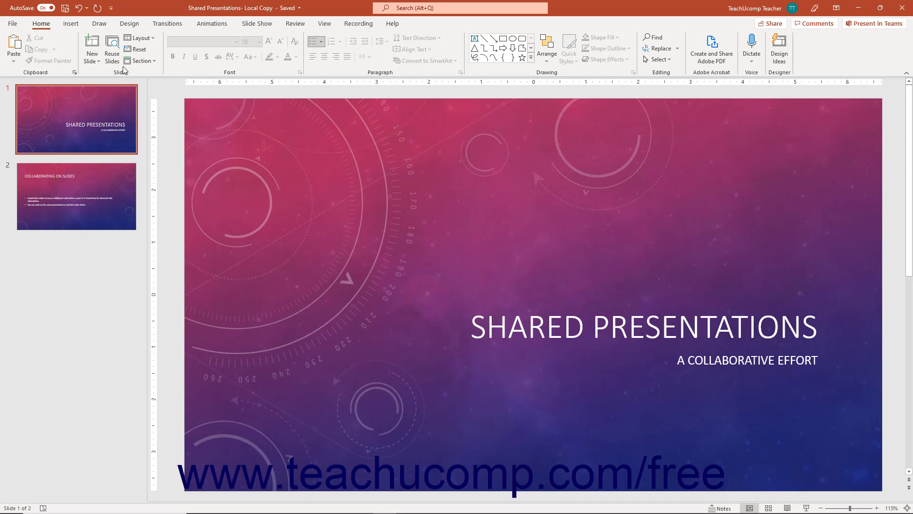
Use File > Save a Copy to This PC, appending '- Reviewed' to the file name.
{"action": "left_click", "coordinate": [13, 24]}
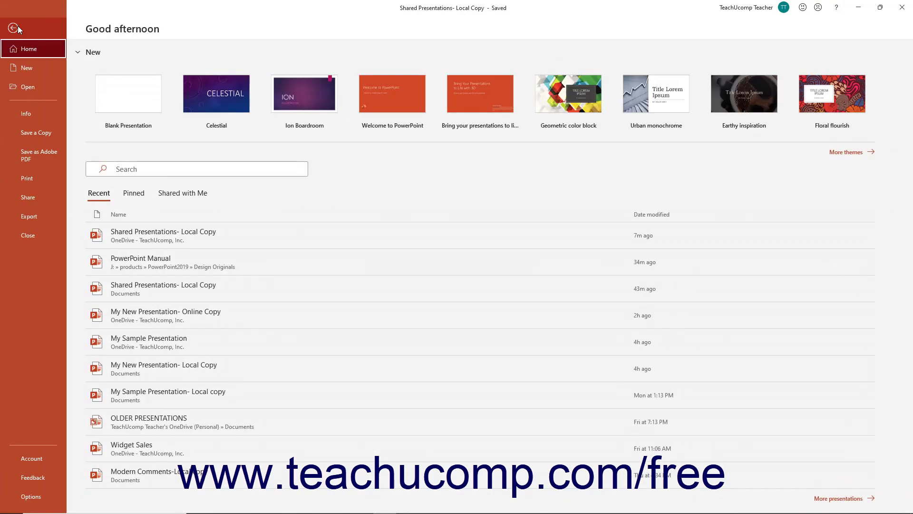
{"action": "left_click", "coordinate": [33, 133]}
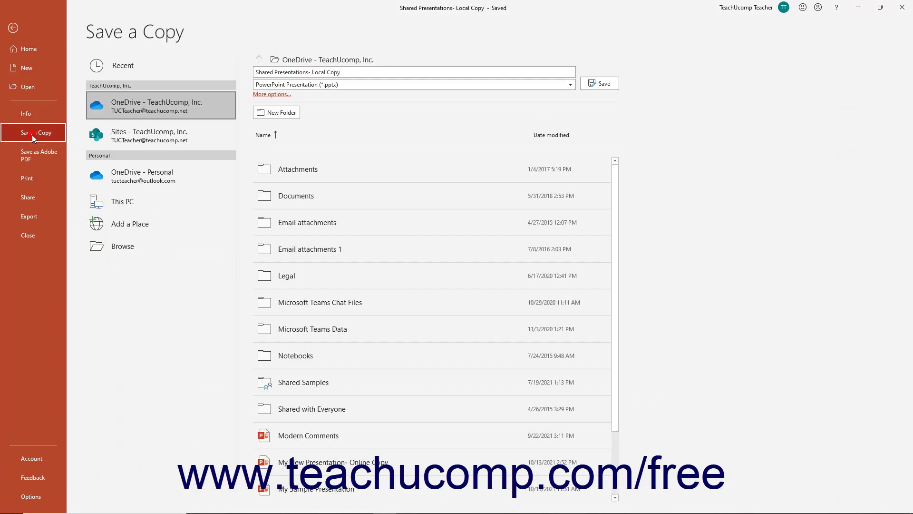
{"action": "left_click", "coordinate": [113, 201]}
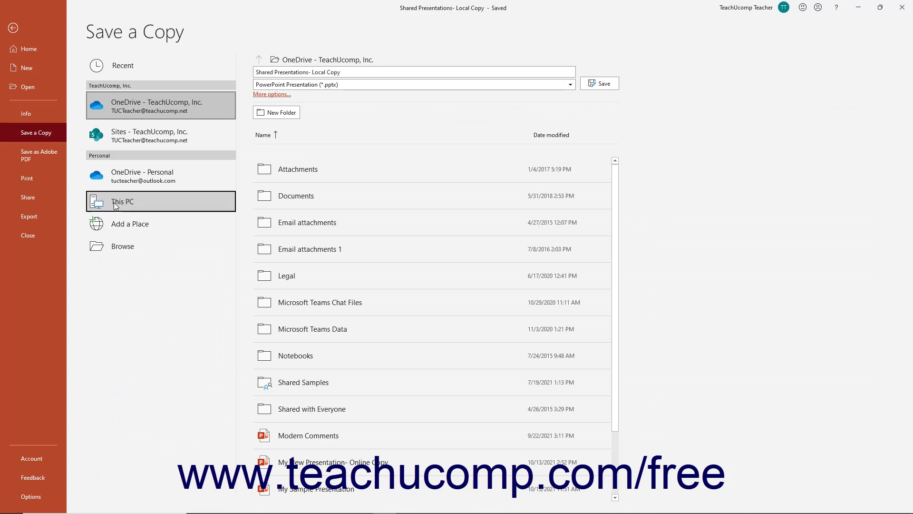
{"action": "left_click", "coordinate": [329, 72]}
{"action": "left_click", "coordinate": [347, 72]}
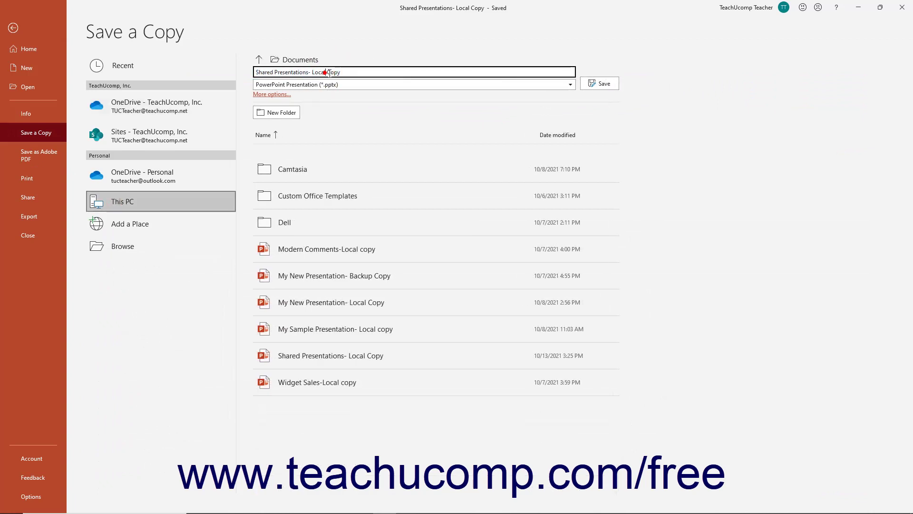
{"action": "type", "text": "- Reviewed"}
{"action": "left_click", "coordinate": [604, 83]}
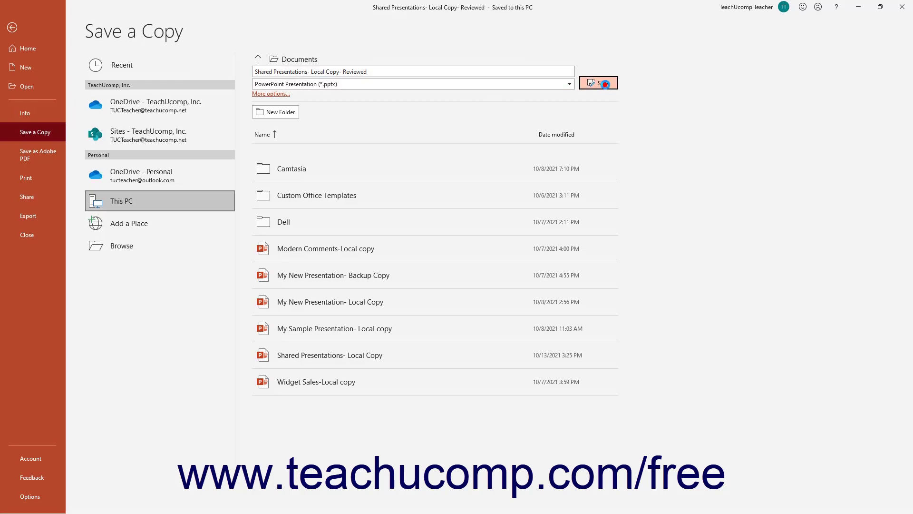